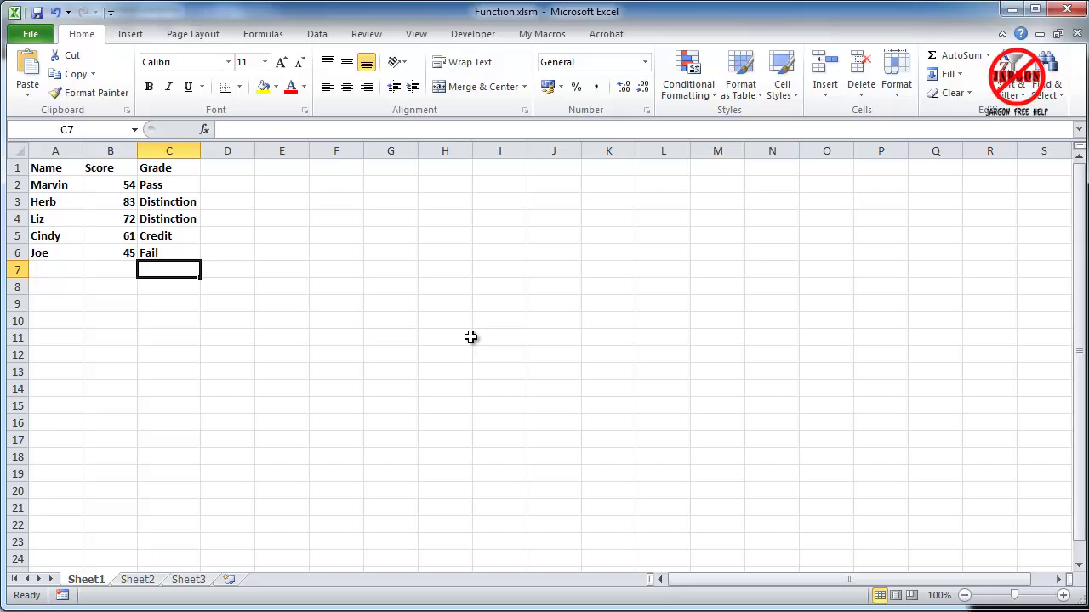
Check C5's grade formula, then preview StudentGrade's arguments in D2 and cancel it
{"action": "left_click", "coordinate": [174, 238]}
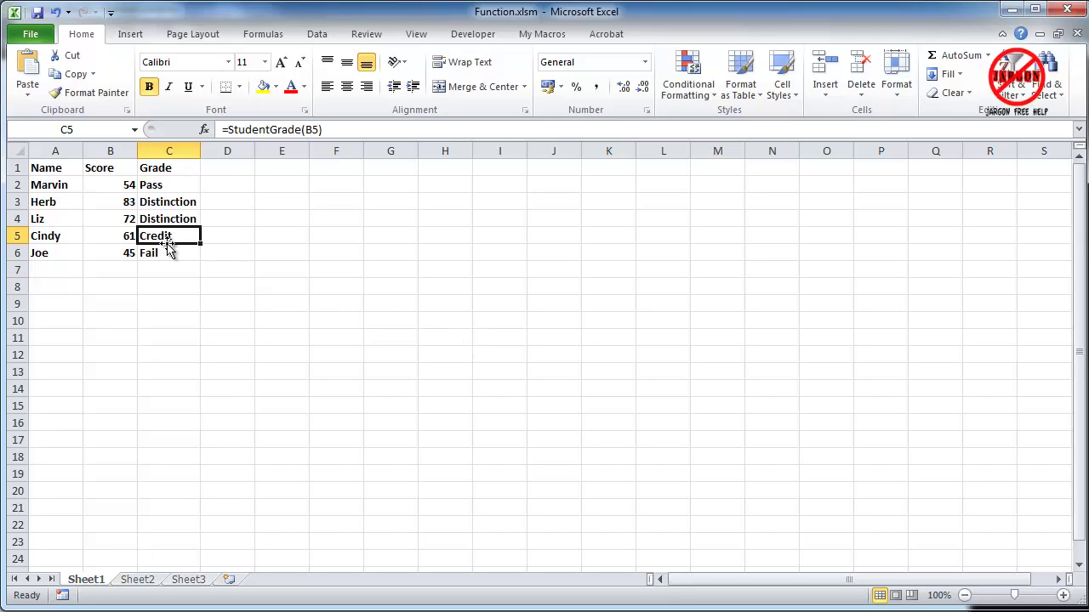
{"action": "left_click", "coordinate": [211, 187]}
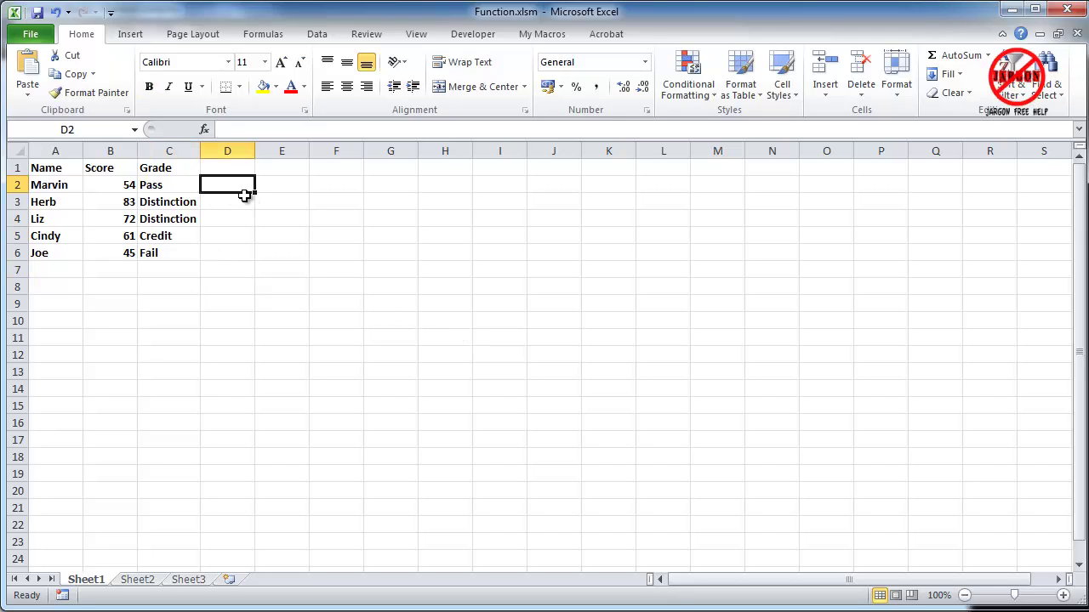
{"action": "left_click", "coordinate": [205, 132]}
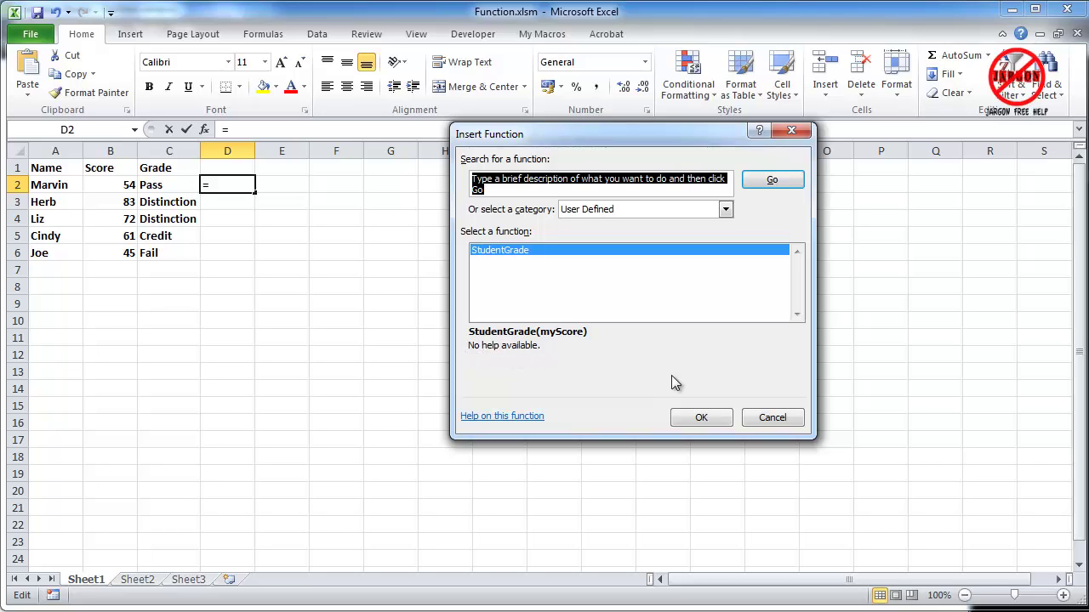
{"action": "left_click", "coordinate": [701, 417]}
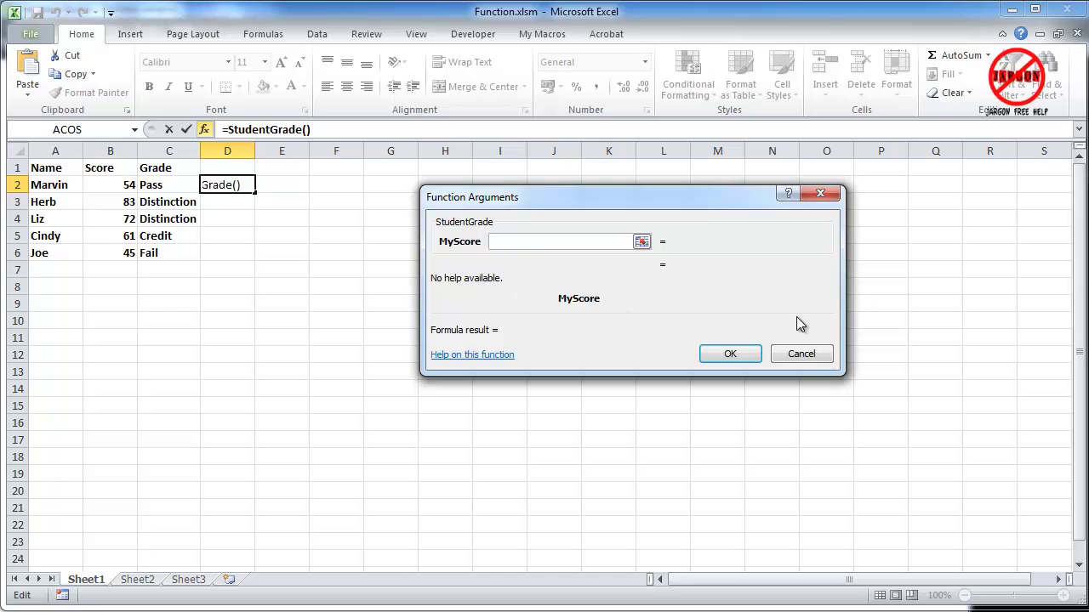
{"action": "left_click", "coordinate": [799, 353]}
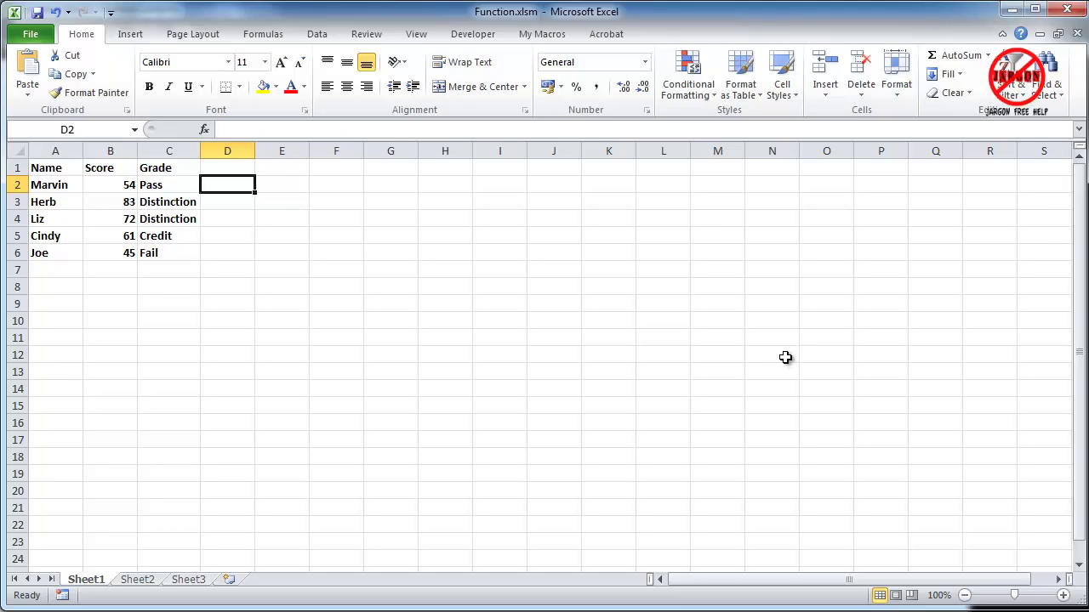
In Macro Options, describe StudentGrade as 'Return the student grade based on the score of their exam result.'
{"action": "left_click", "coordinate": [474, 41]}
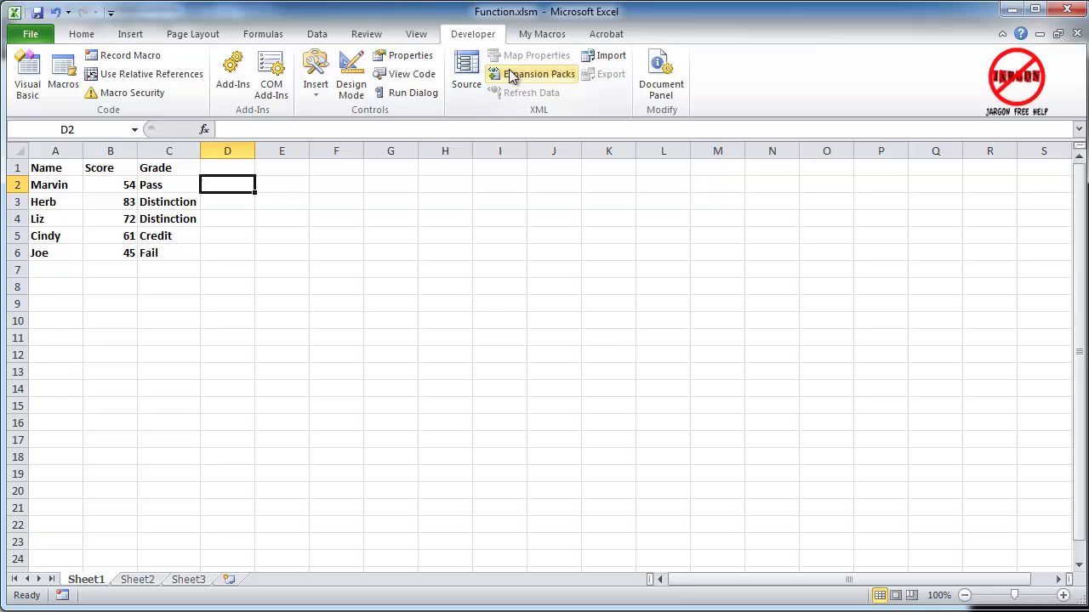
{"action": "key", "text": "alt+F8"}
{"action": "left_click", "coordinate": [758, 415]}
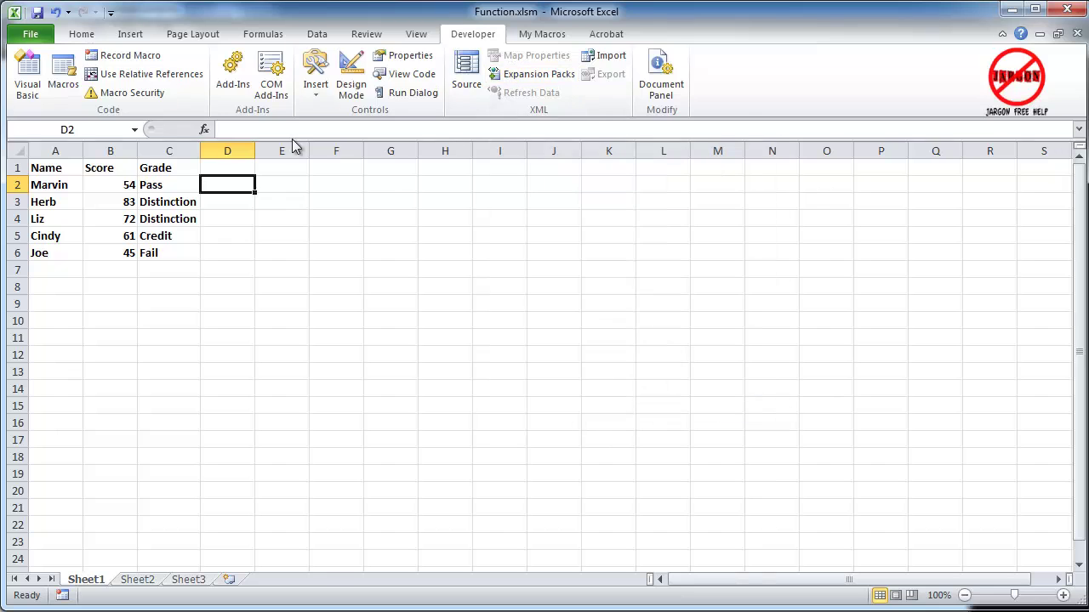
{"action": "left_click", "coordinate": [64, 72]}
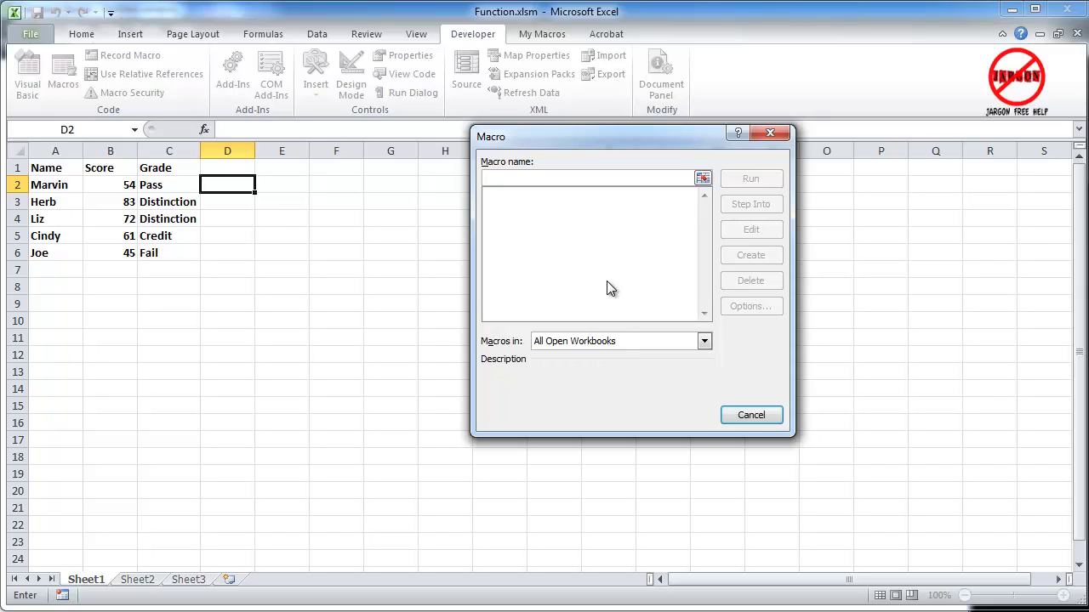
{"action": "type", "text": "St"}
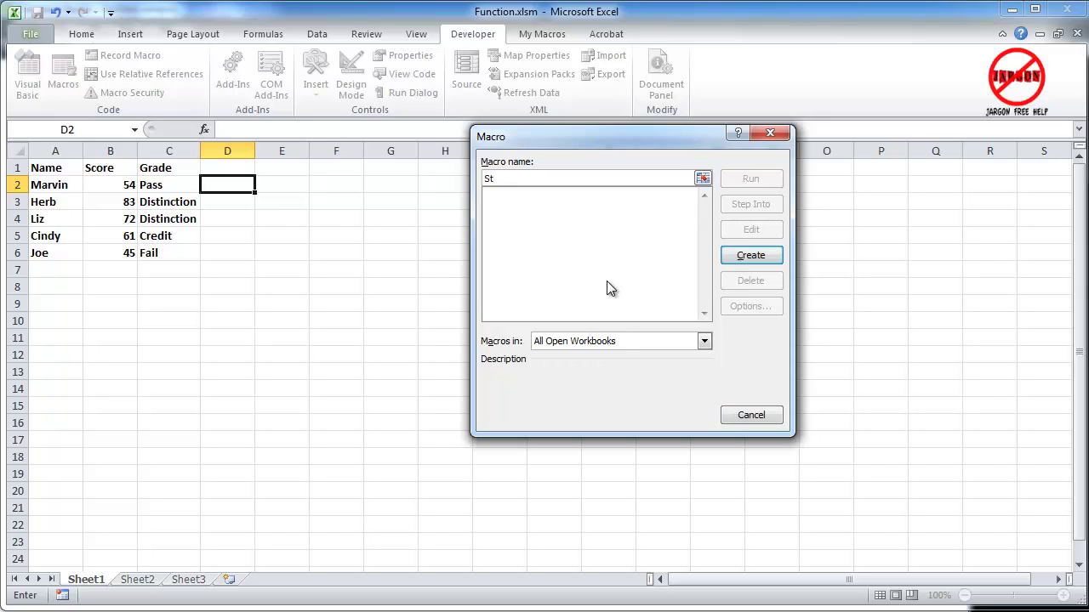
{"action": "type", "text": "udentGrade"}
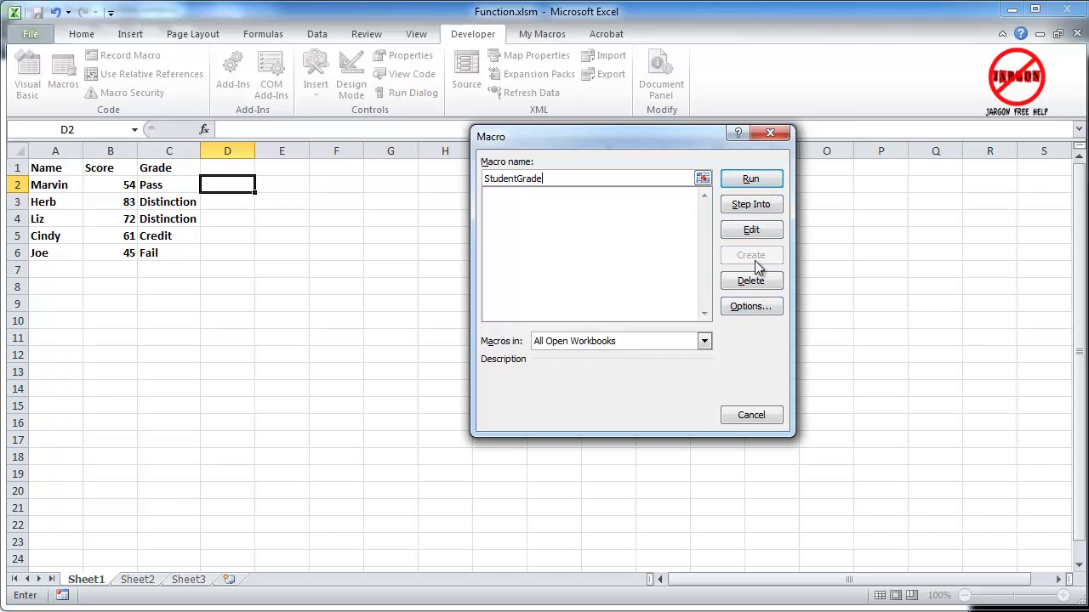
{"action": "left_click", "coordinate": [759, 306]}
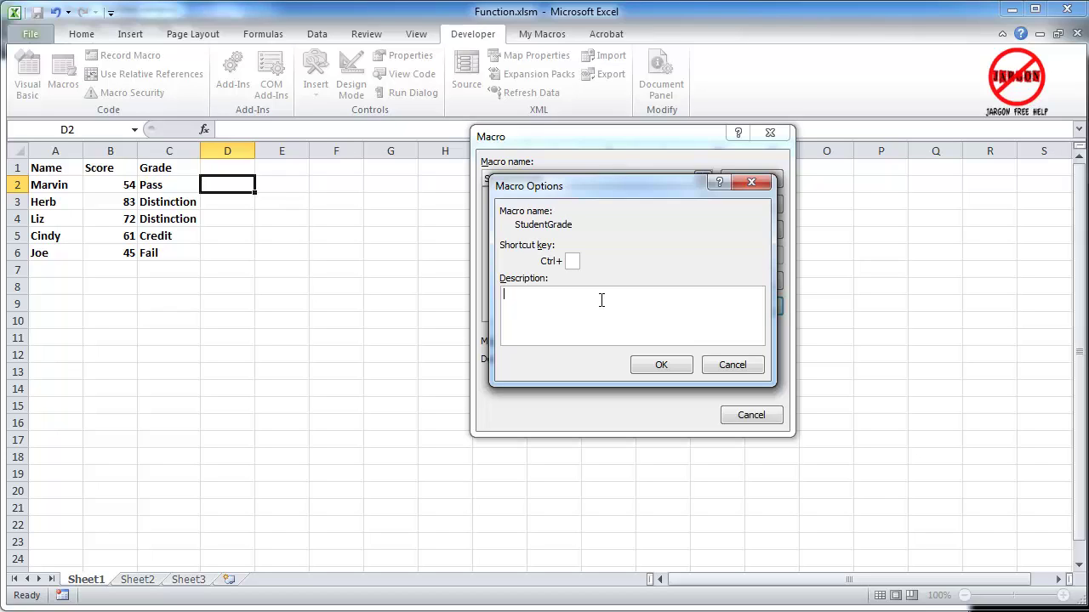
{"action": "type", "text": "Return the "}
{"action": "type", "text": "stdu"}
{"action": "key", "text": "BackSpace"}
{"action": "key", "text": "BackSpace"}
{"action": "type", "text": "udent gradee"}
{"action": "key", "text": "BackSpace"}
{"action": "type", "text": "based on the score of their "}
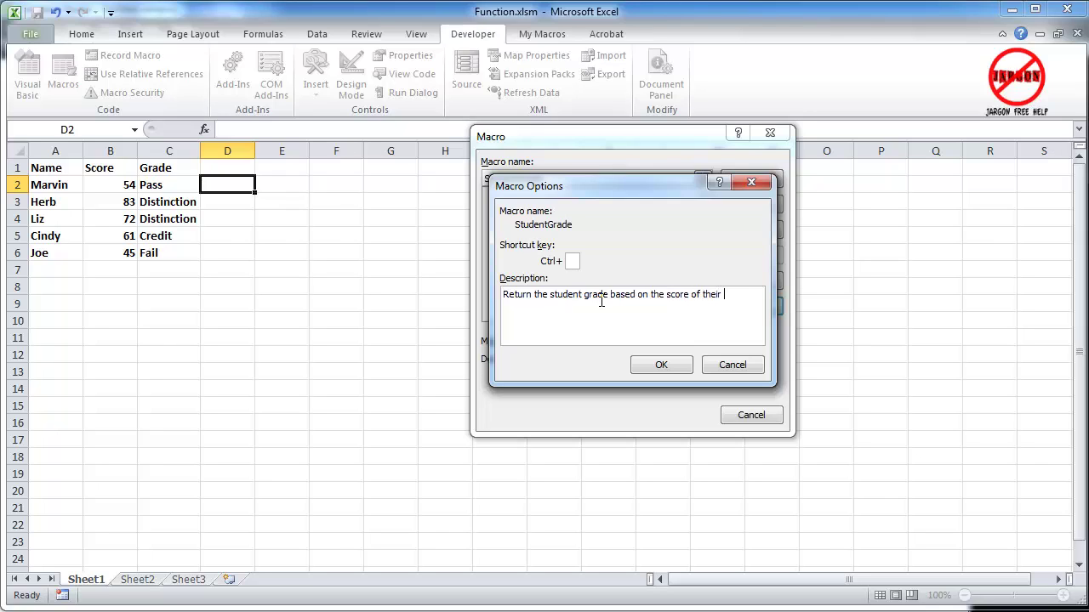
{"action": "type", "text": "exam result."}
{"action": "left_click", "coordinate": [660, 366]}
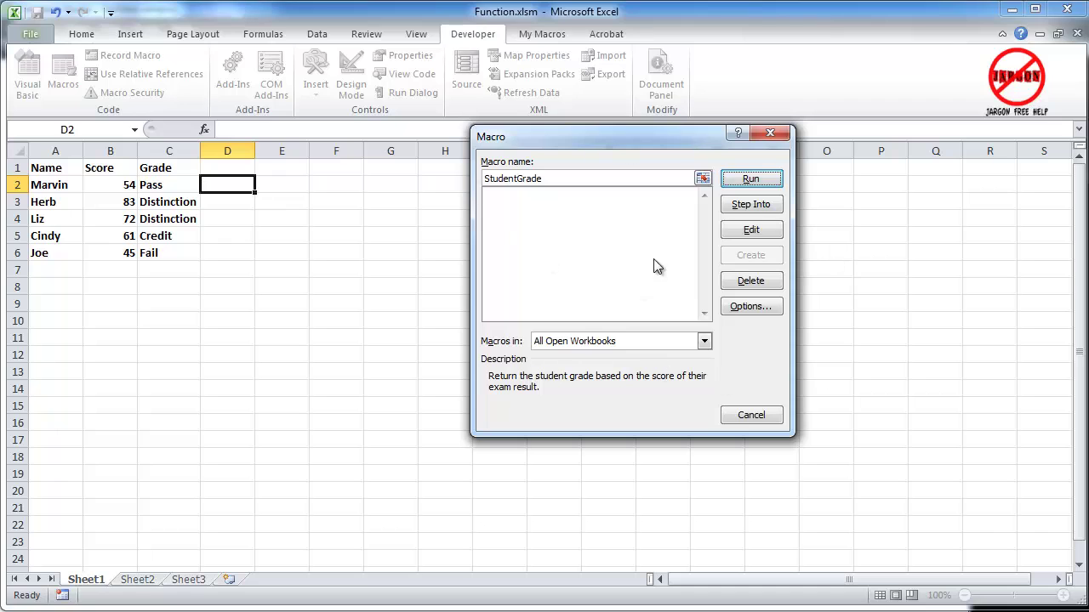
{"action": "left_click", "coordinate": [770, 132]}
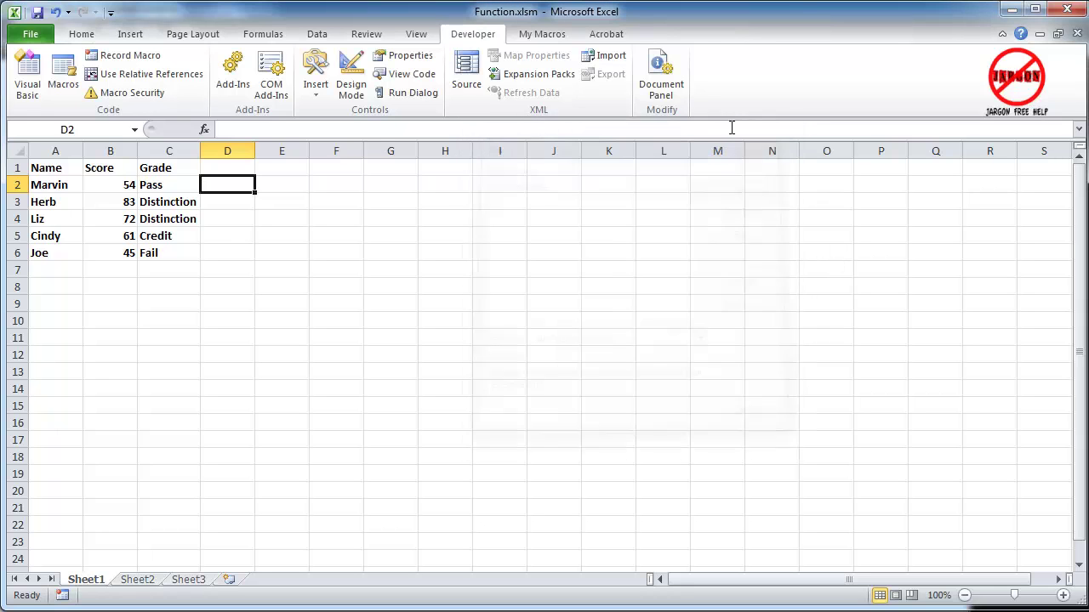
{"action": "left_click", "coordinate": [205, 129]}
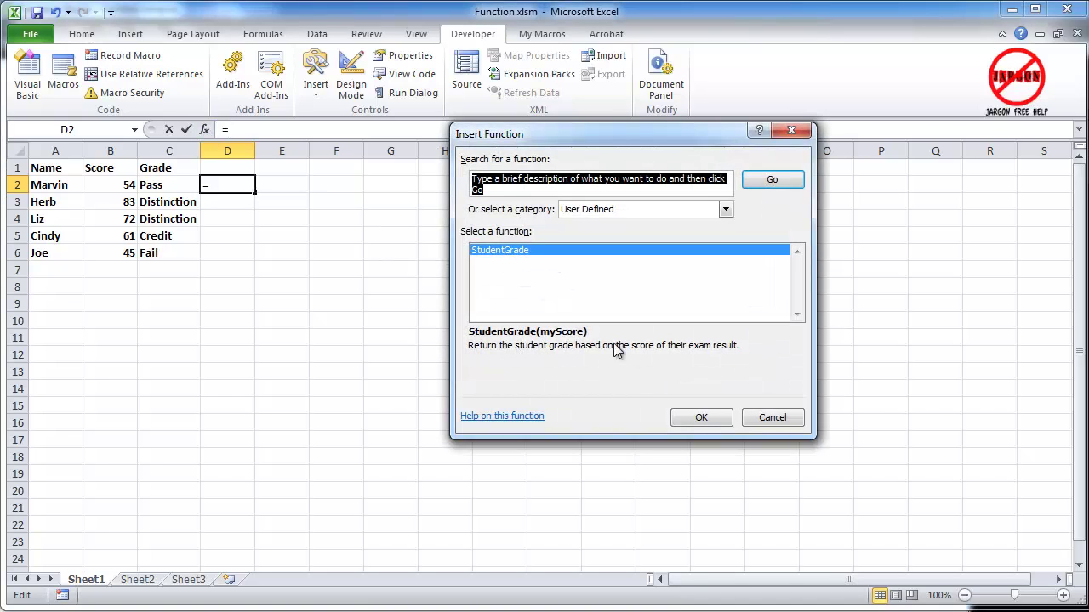
{"action": "left_click", "coordinate": [695, 417]}
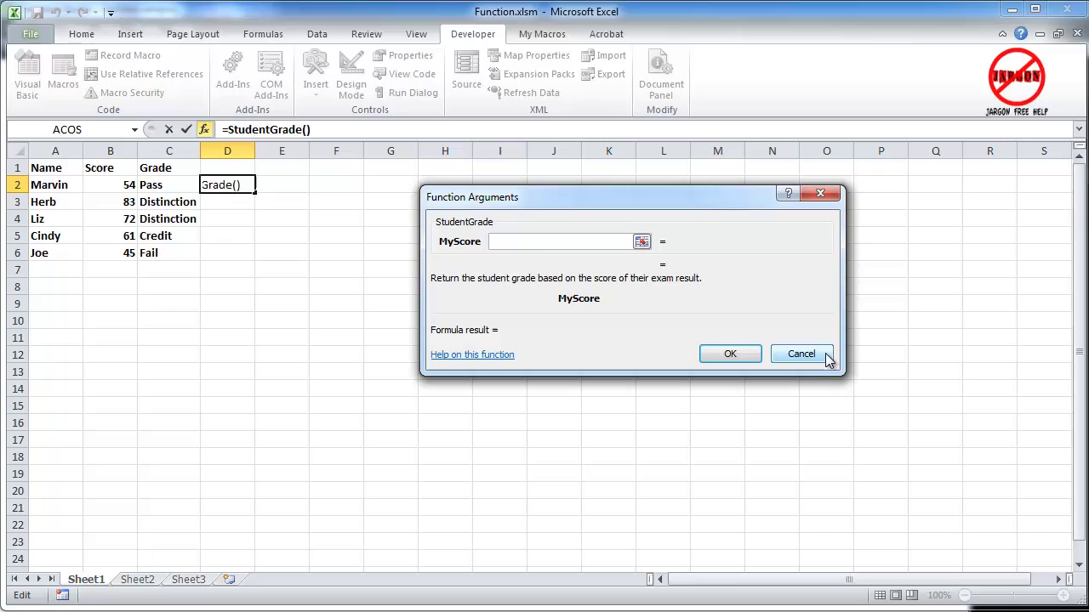
{"action": "left_click", "coordinate": [824, 357]}
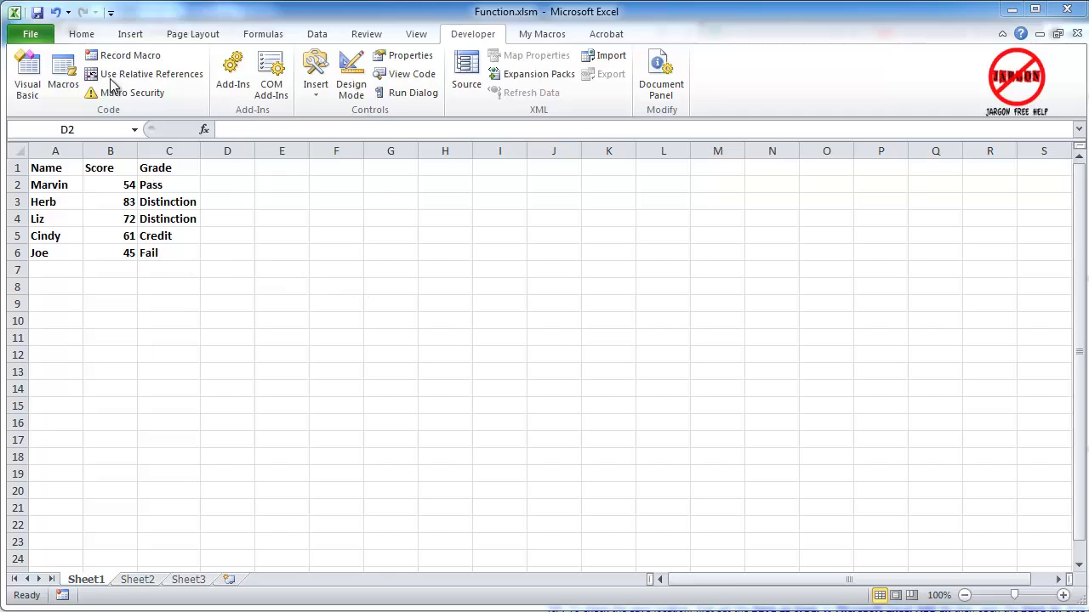
Save a copy as Excel 97-2003 Add-In (*.xla), named MyFunctions.xla in AddIns
{"action": "left_click", "coordinate": [31, 34]}
{"action": "left_click", "coordinate": [59, 88]}
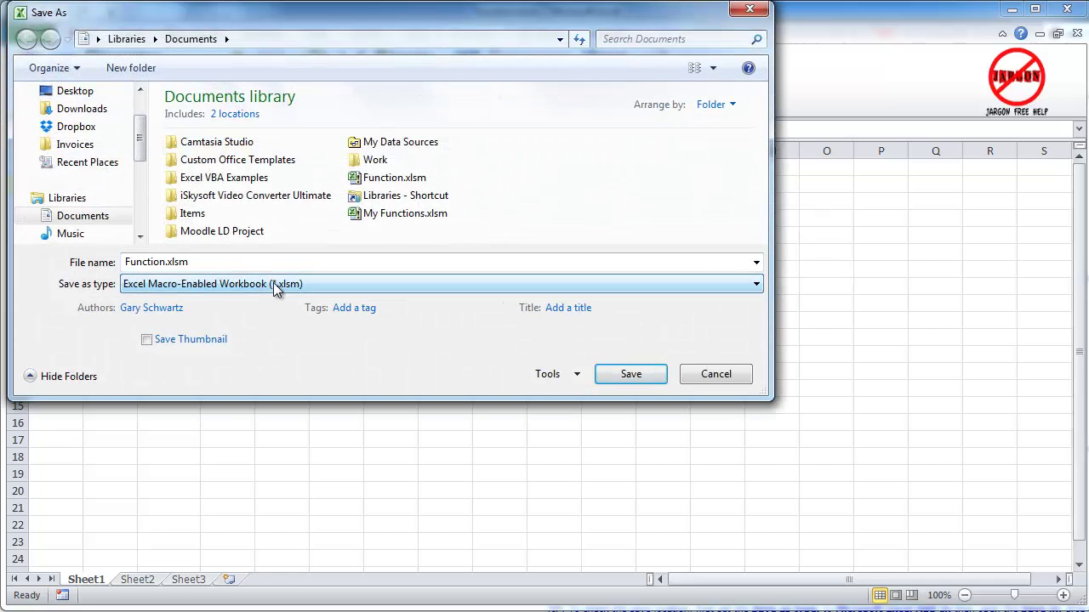
{"action": "left_click", "coordinate": [273, 283]}
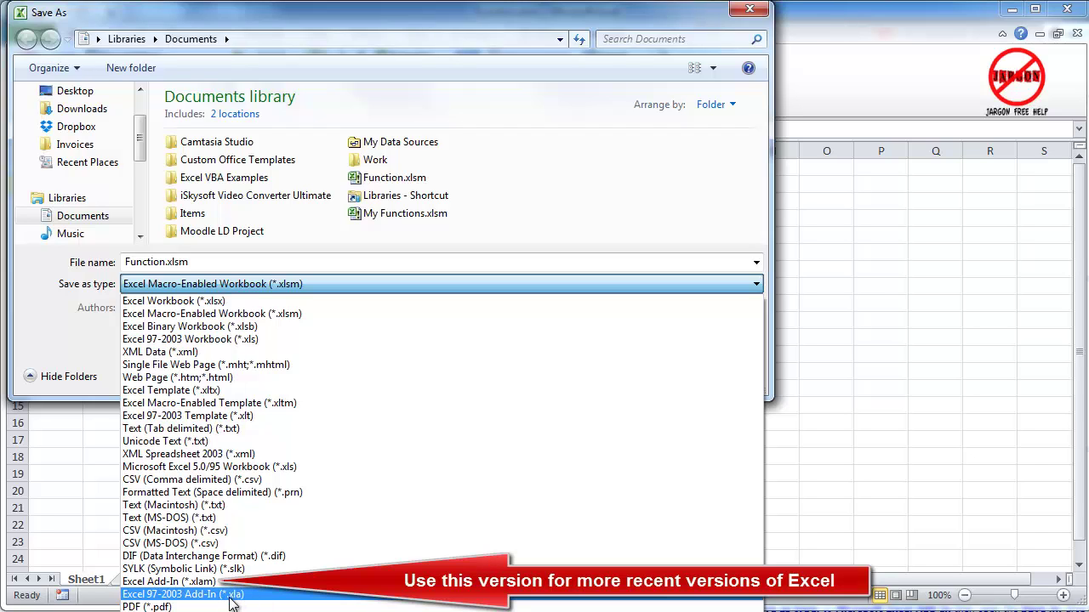
{"action": "left_click", "coordinate": [230, 595]}
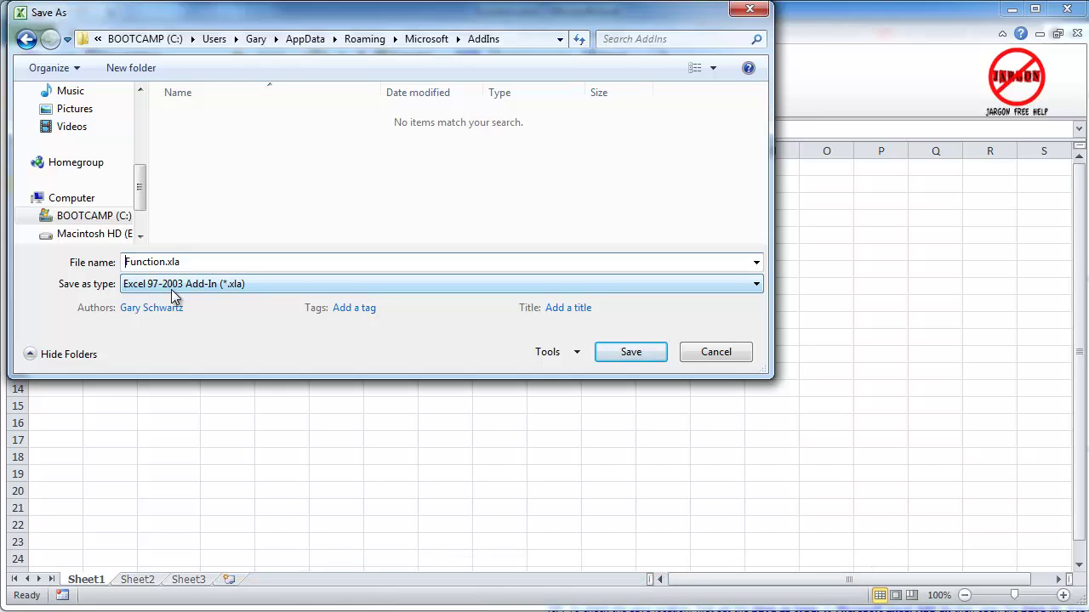
{"action": "type", "text": "My"}
{"action": "left_click", "coordinate": [648, 354]}
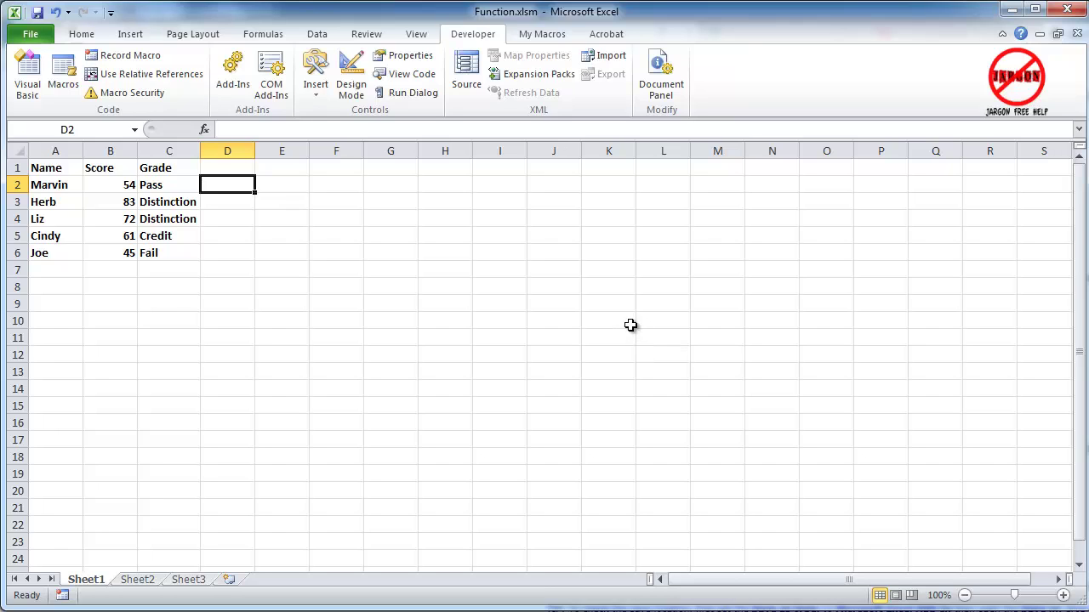
Browse to MyFunctions.xla in the Add-Ins dialog and switch the Myfunctions add-in on
{"action": "left_click", "coordinate": [230, 77]}
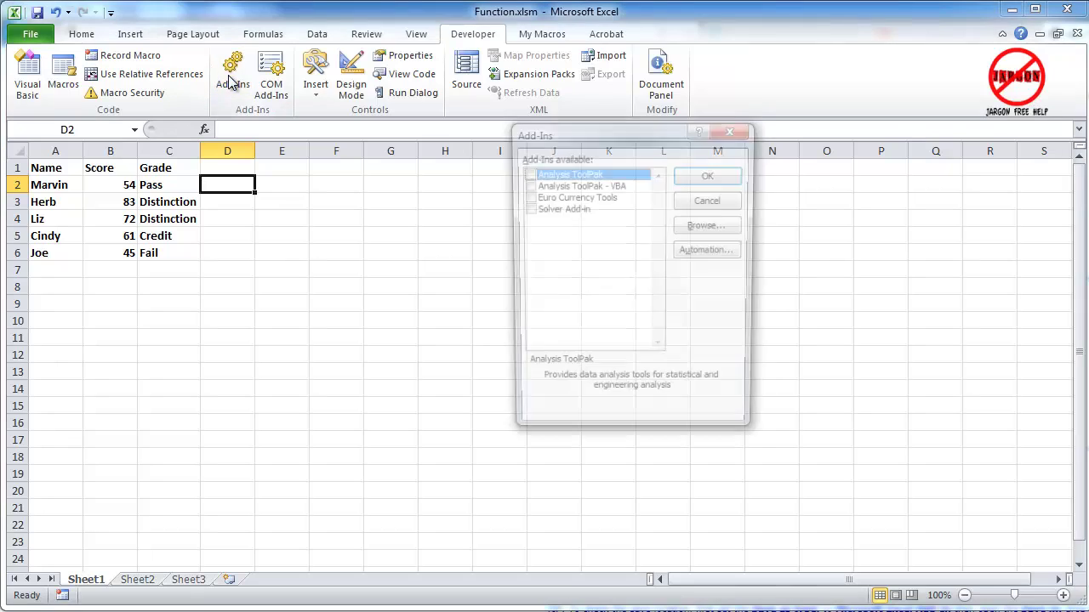
{"action": "left_click_drag", "start_coordinate": [590, 131], "coordinate": [407, 110]}
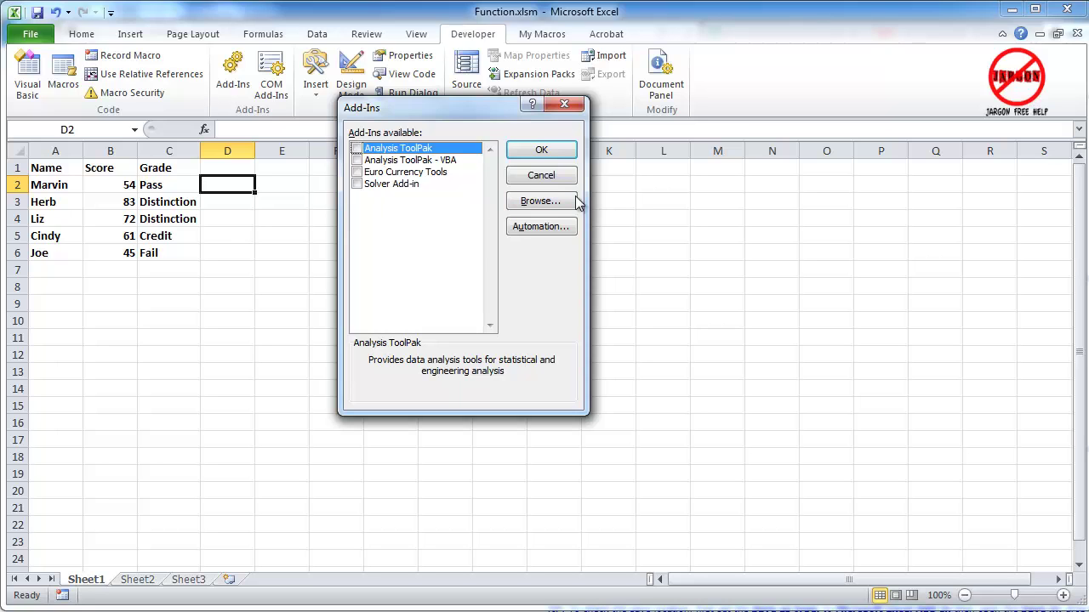
{"action": "left_click", "coordinate": [549, 205]}
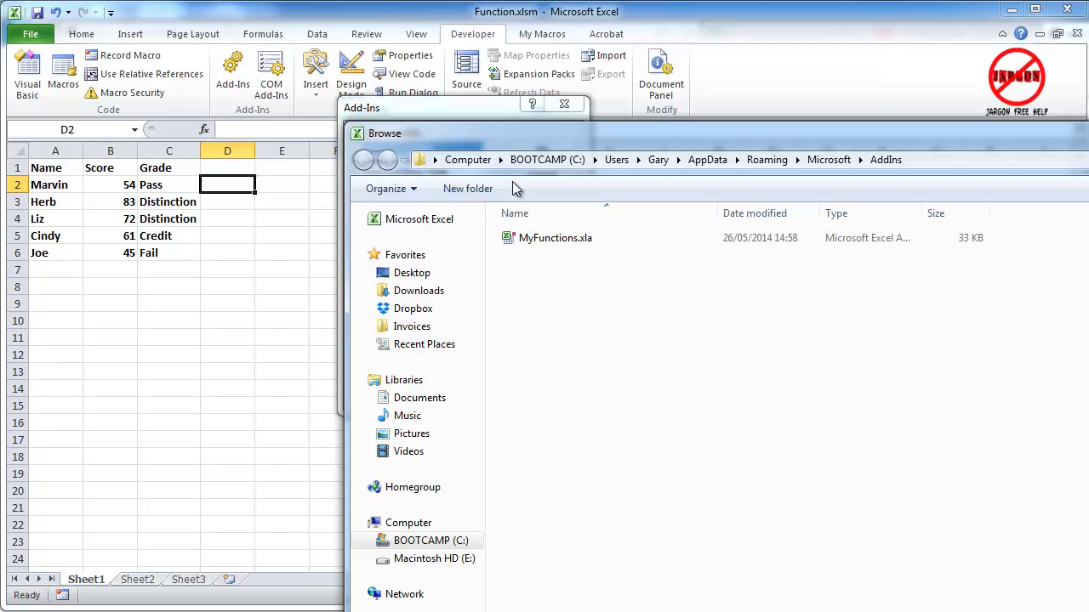
{"action": "left_click_drag", "start_coordinate": [486, 124], "coordinate": [383, 57]}
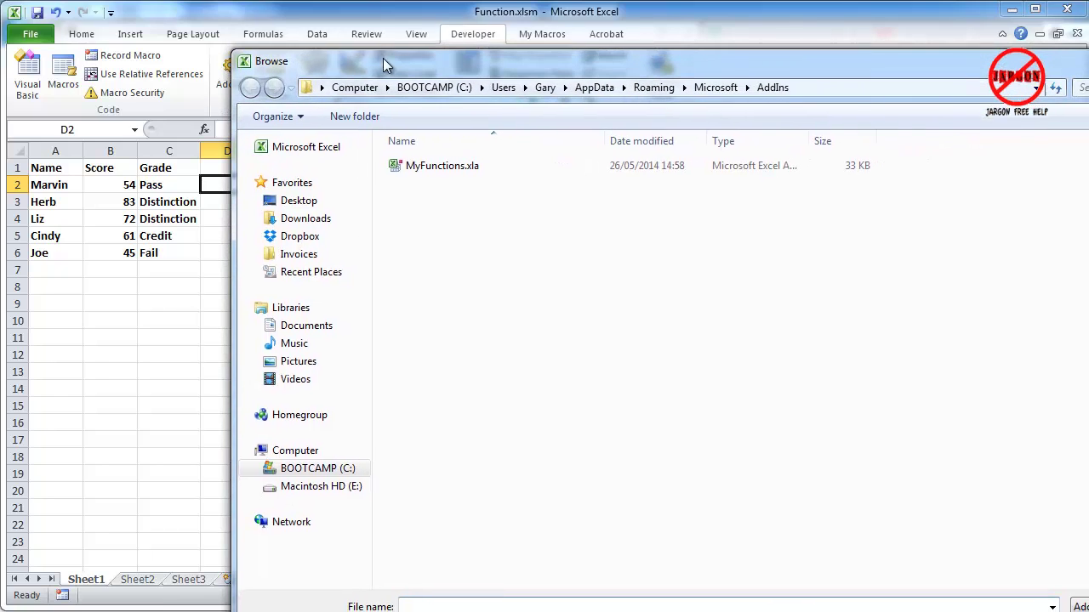
{"action": "left_click", "coordinate": [444, 168]}
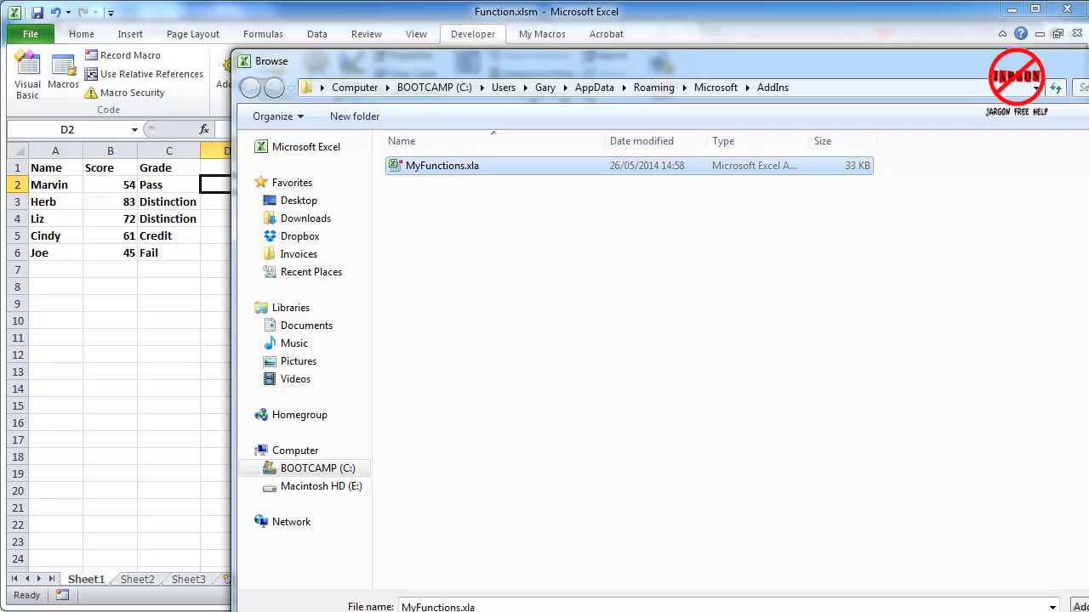
{"action": "key", "text": "Return"}
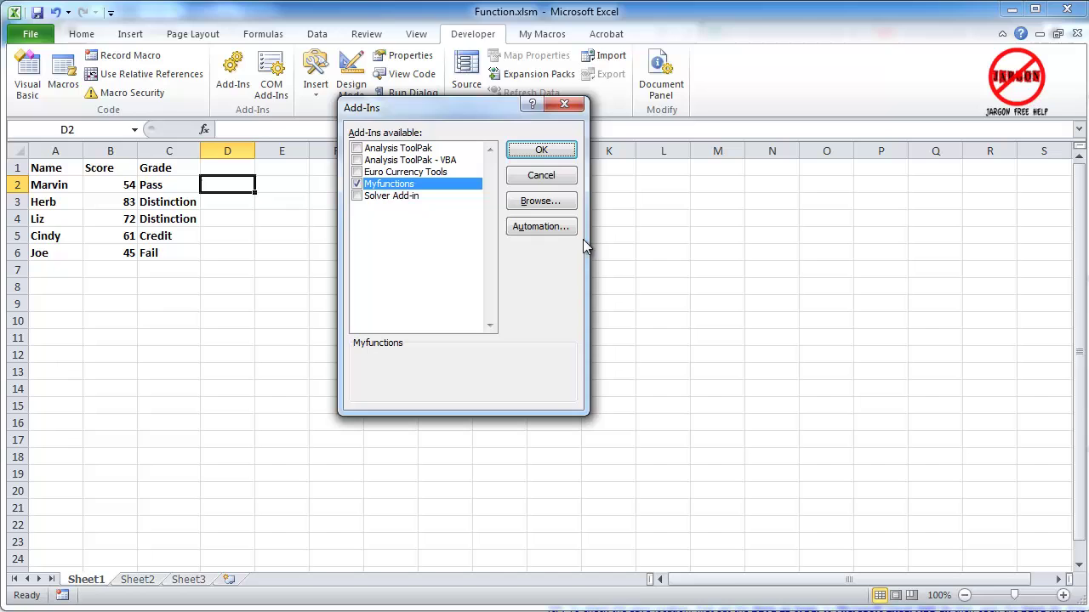
{"action": "left_click", "coordinate": [536, 150]}
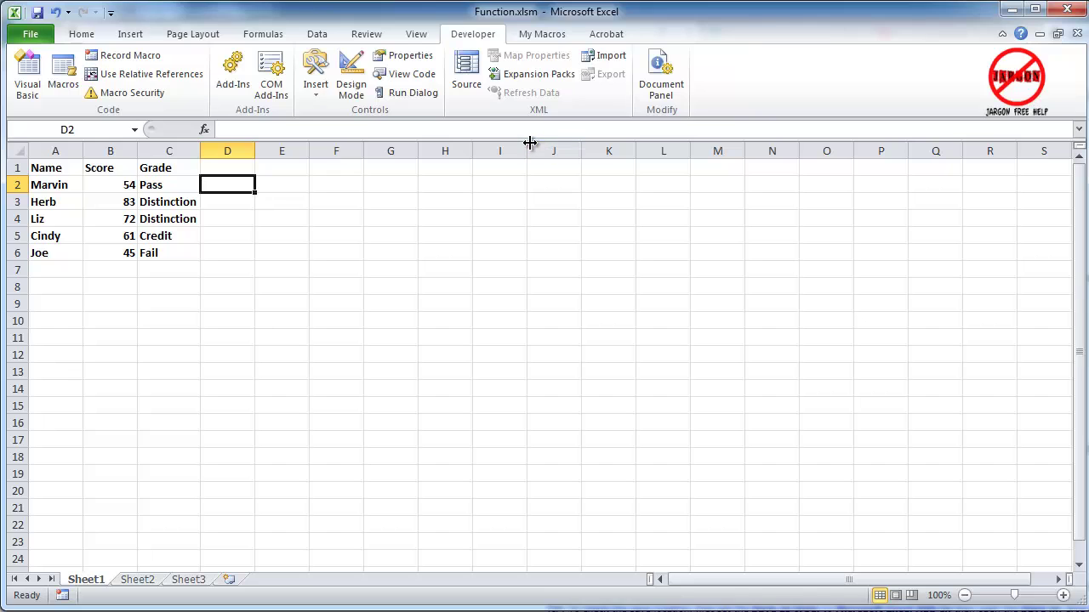
{"action": "left_click", "coordinate": [205, 130]}
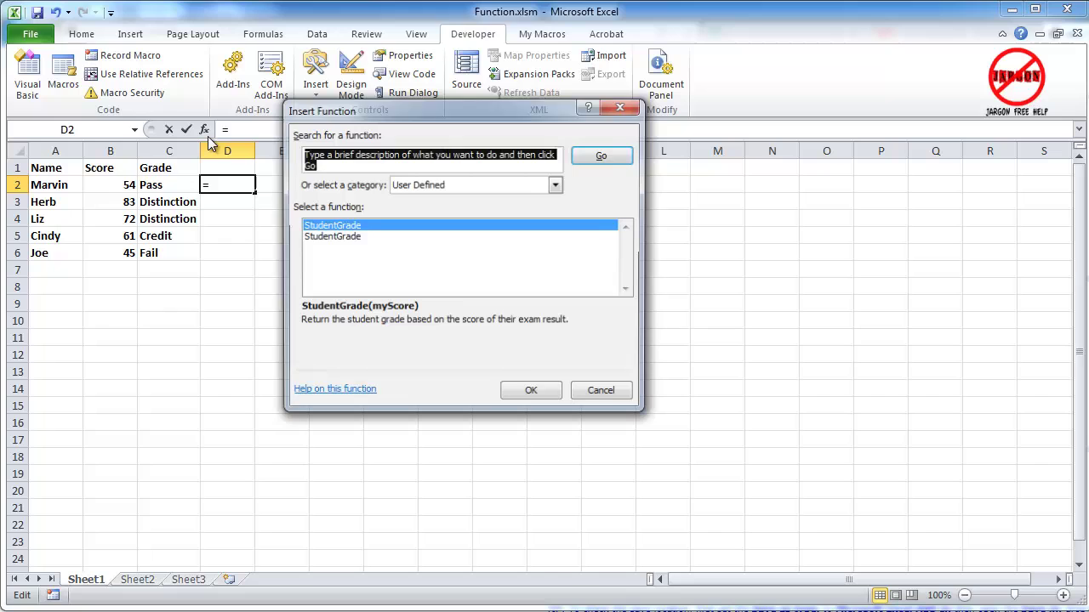
{"action": "left_click", "coordinate": [356, 238]}
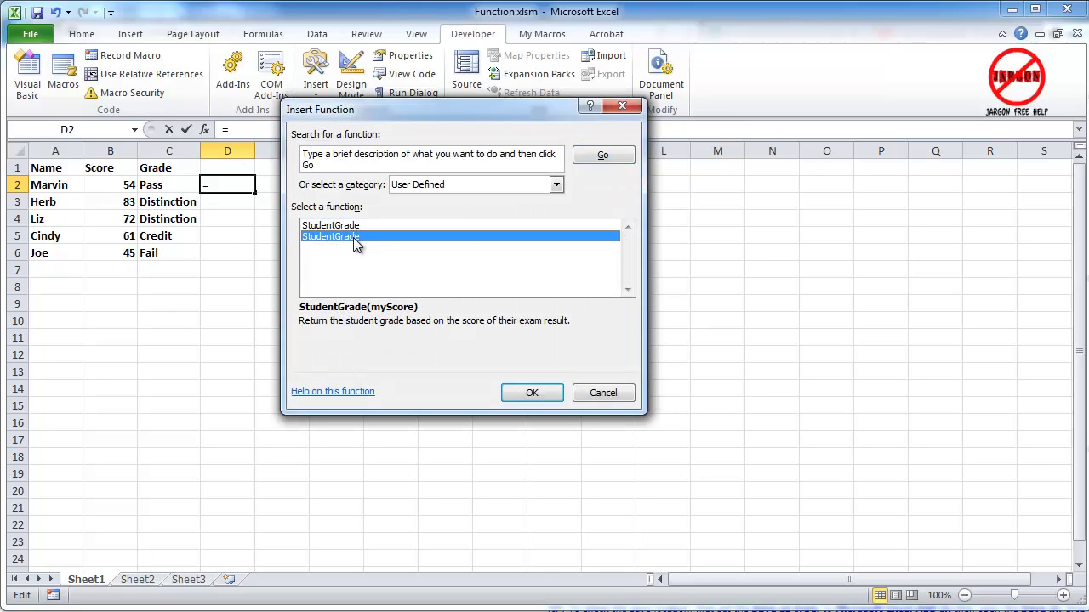
{"action": "left_click", "coordinate": [364, 226]}
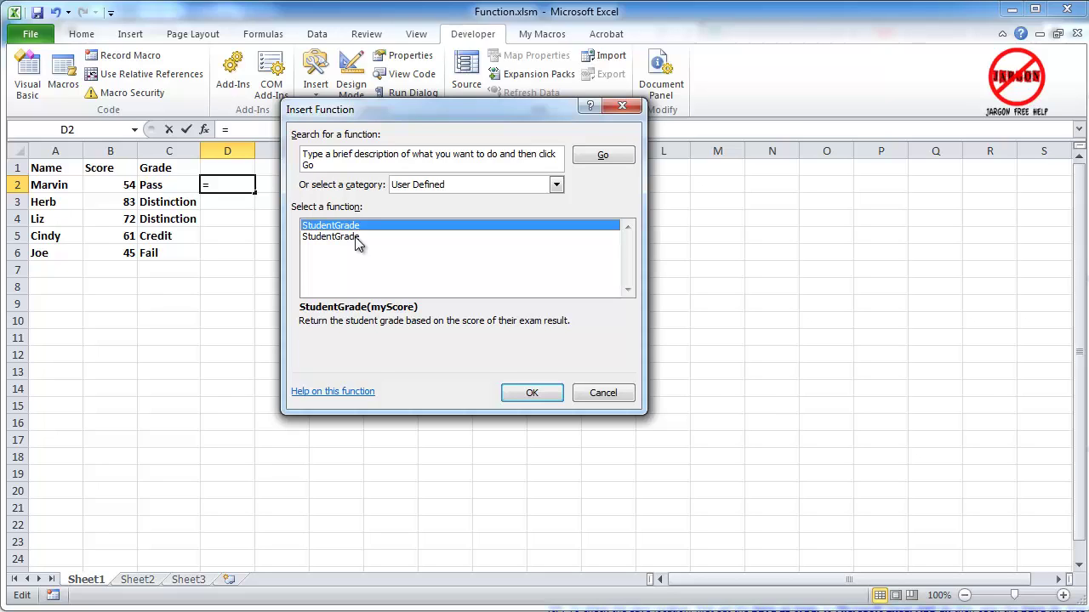
{"action": "left_click", "coordinate": [604, 393]}
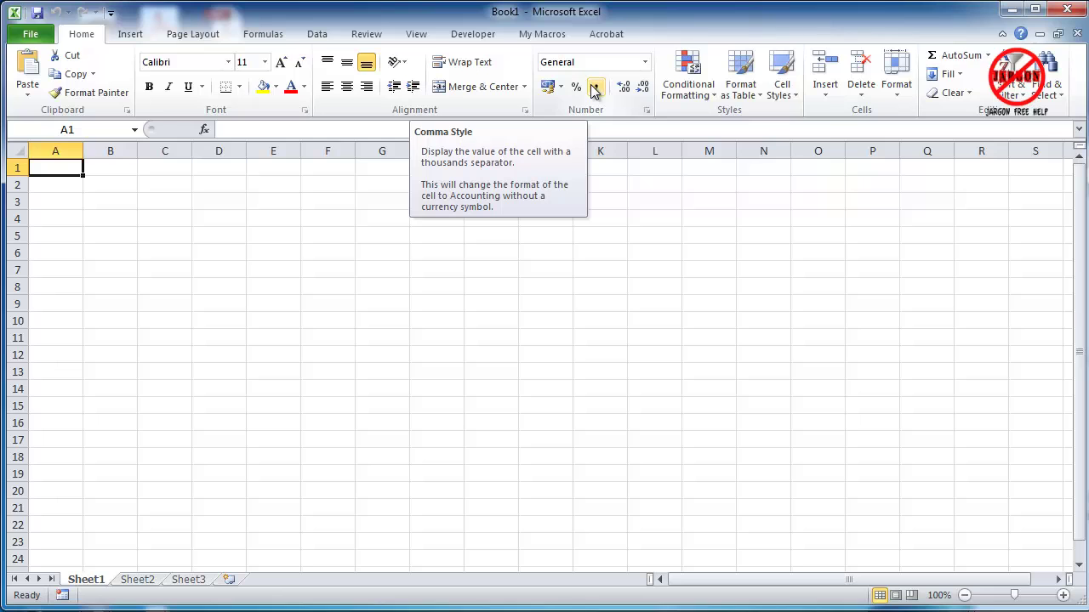
From Book1's cell A1, show the User Defined category listing StudentGrade(myScore)
{"action": "left_click", "coordinate": [204, 131]}
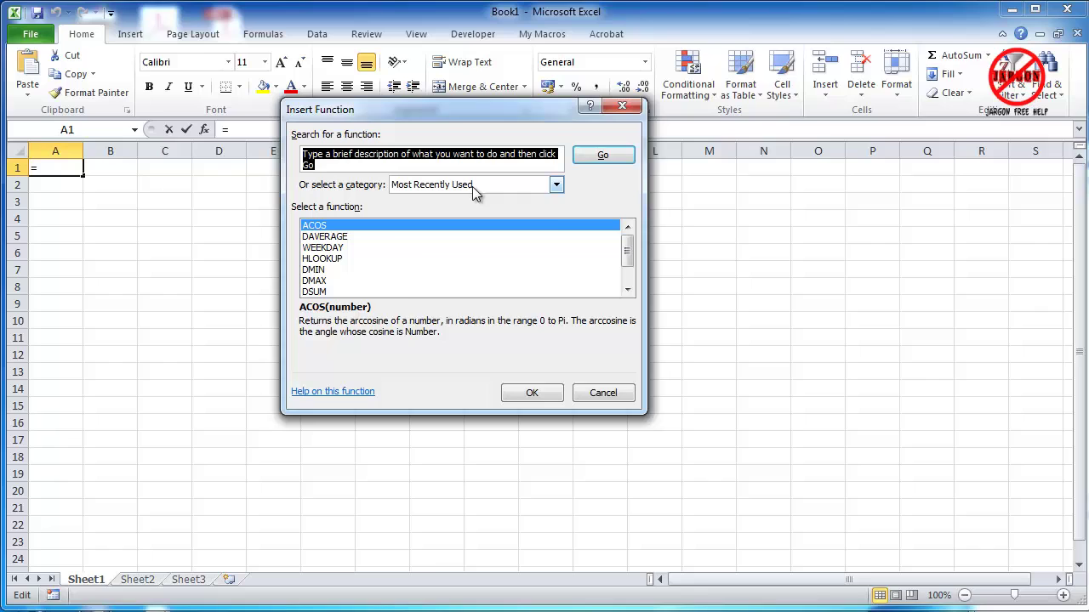
{"action": "left_click", "coordinate": [472, 186]}
{"action": "left_click", "coordinate": [474, 323]}
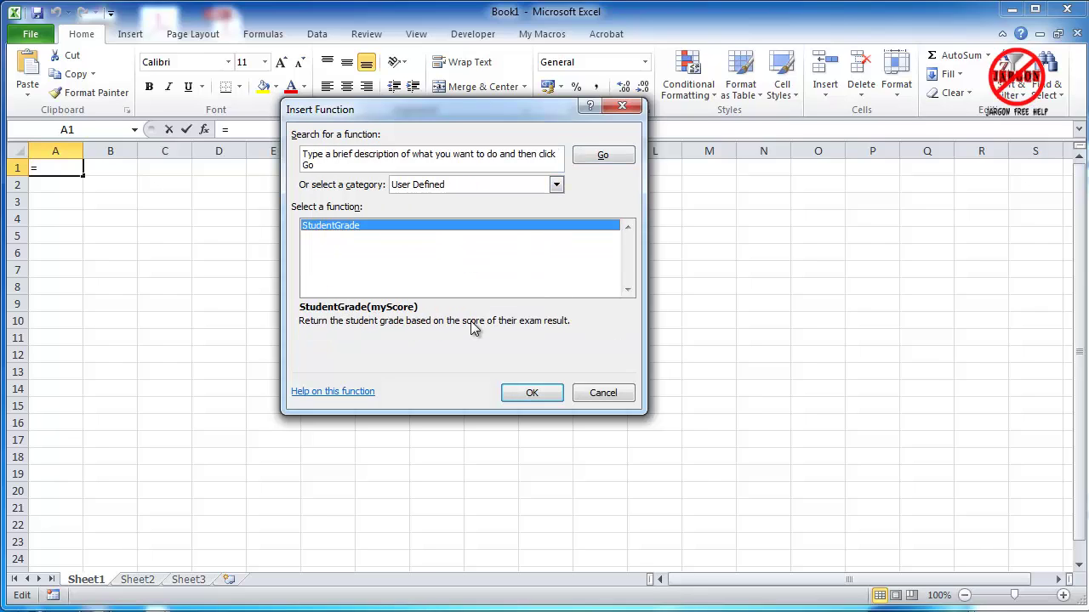